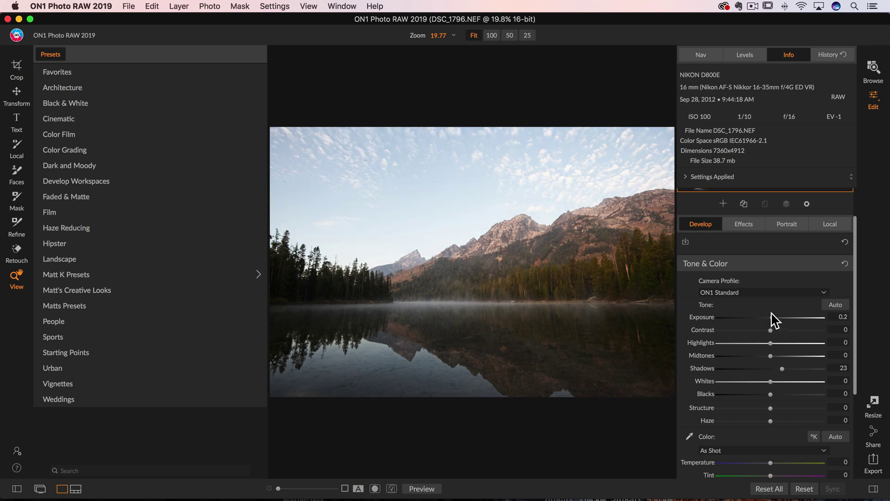
# Step: Collapse Vignette in the Effects stack, then add Curves and Sharpening filters
pyautogui.click(743, 226)
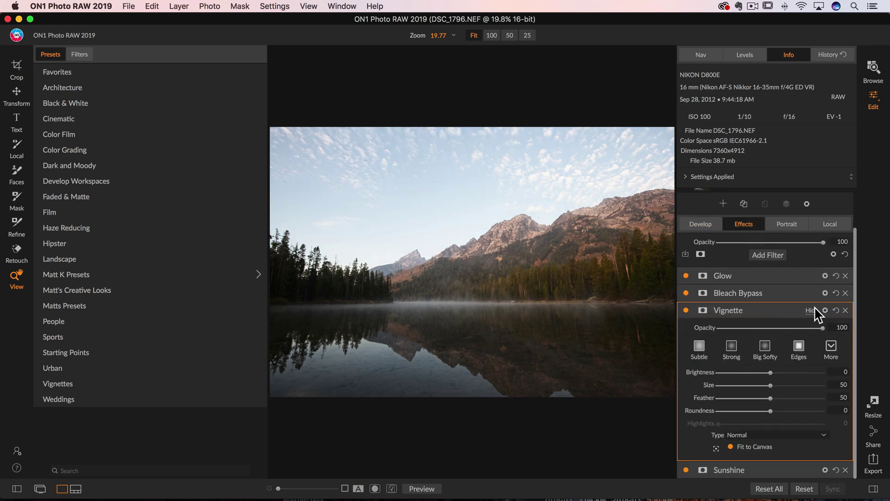
pyautogui.click(806, 311)
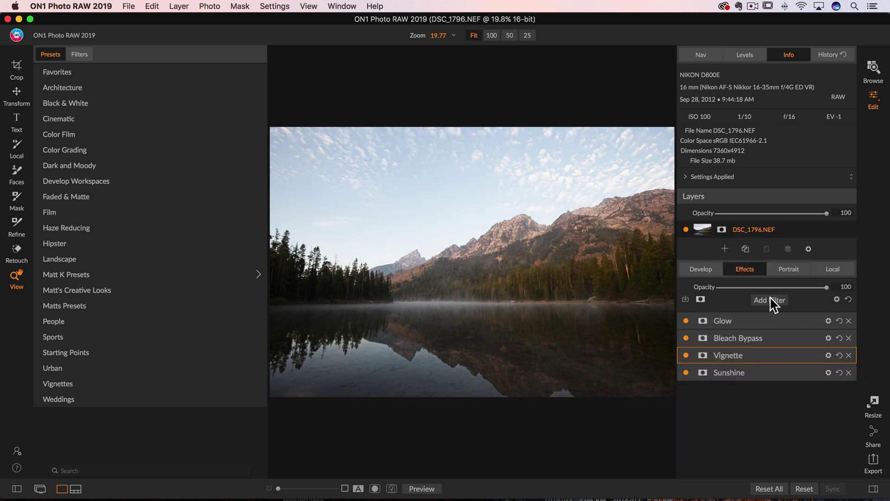
pyautogui.click(770, 298)
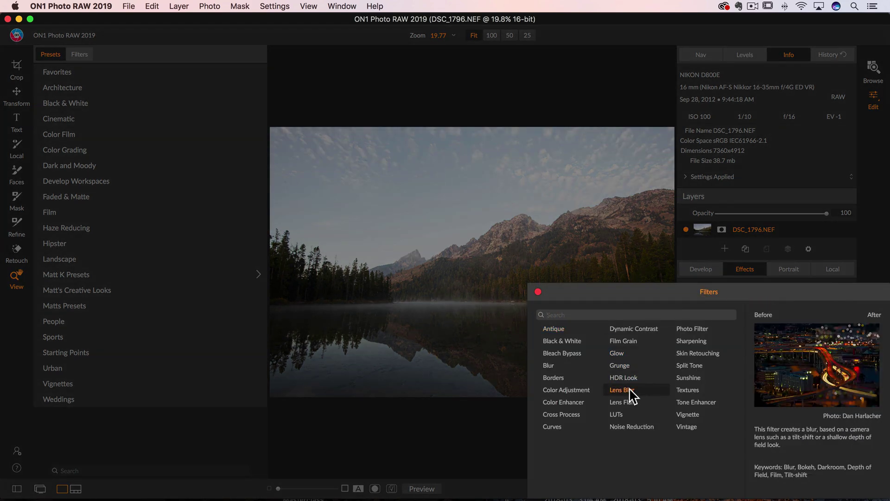
pyautogui.click(559, 426)
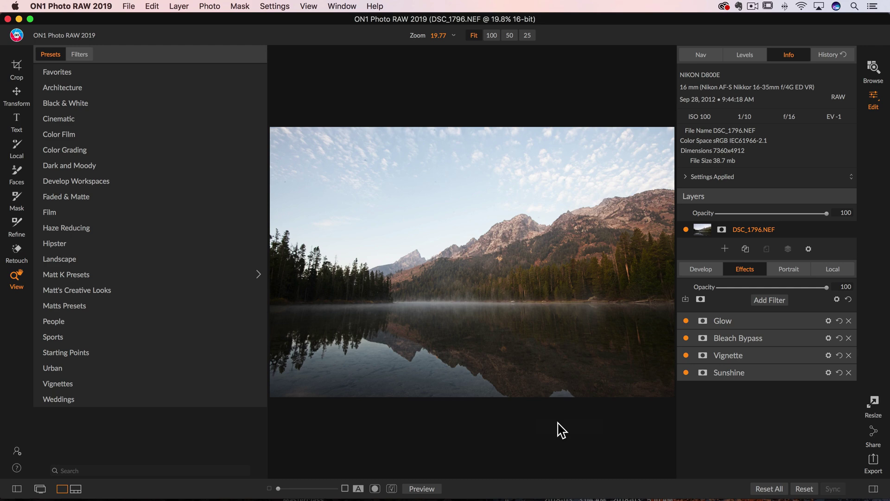
pyautogui.click(783, 302)
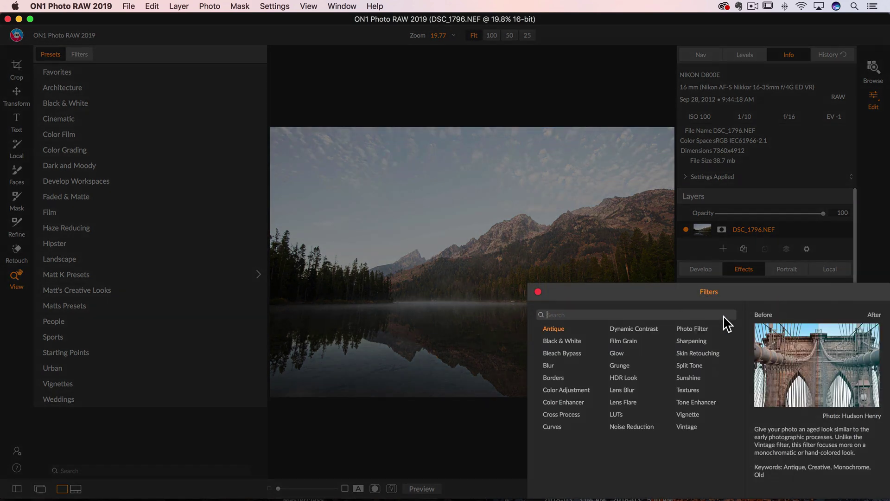
pyautogui.click(685, 340)
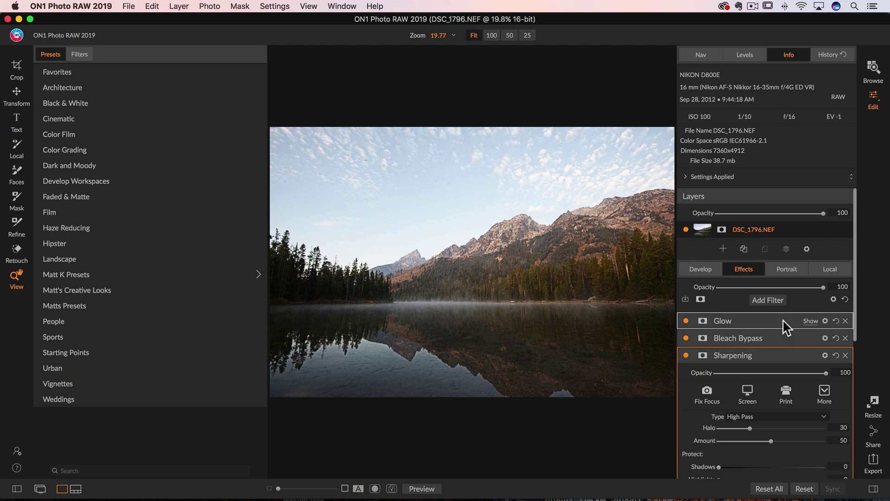
pyautogui.moveTo(854, 246); pyautogui.dragTo(870, 284)
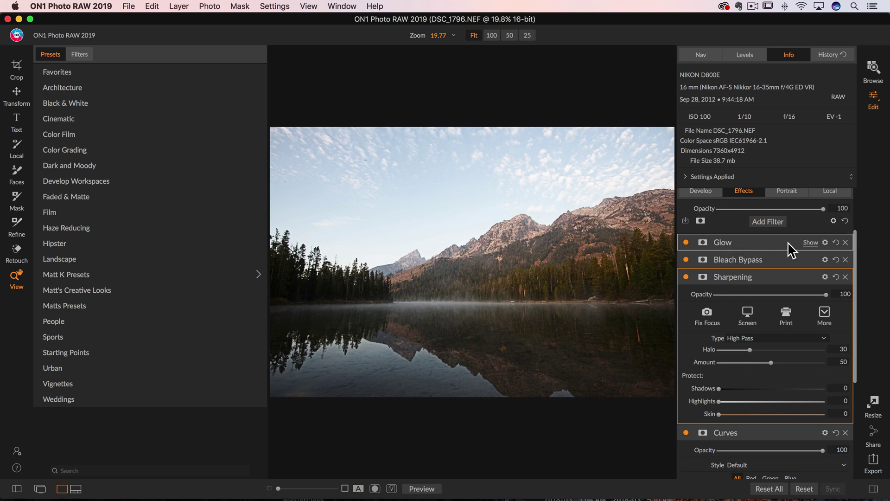
# Step: Raise the Glow filter's Amount to 11 and set Vignette Brightness to -11
pyautogui.click(809, 242)
pyautogui.moveTo(719, 307)
pyautogui.mouseDown()
pyautogui.moveTo(765, 306)
pyautogui.moveTo(729, 307)
pyautogui.mouseUp()
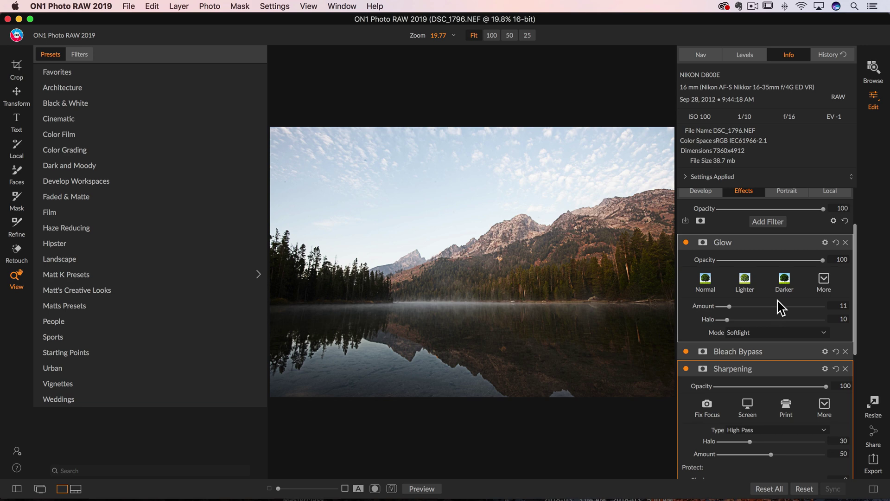
pyautogui.scroll(-10, 780, 304)
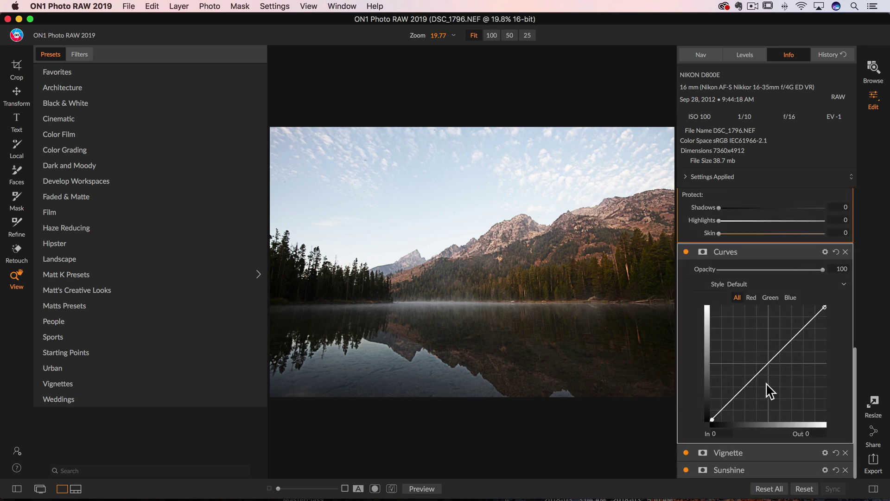
pyautogui.click(783, 458)
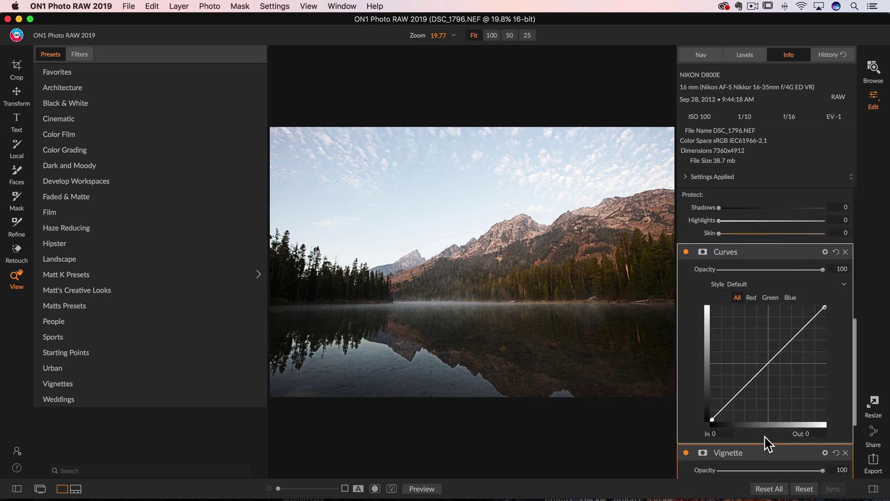
pyautogui.click(761, 375)
pyautogui.moveTo(760, 375); pyautogui.dragTo(764, 375)
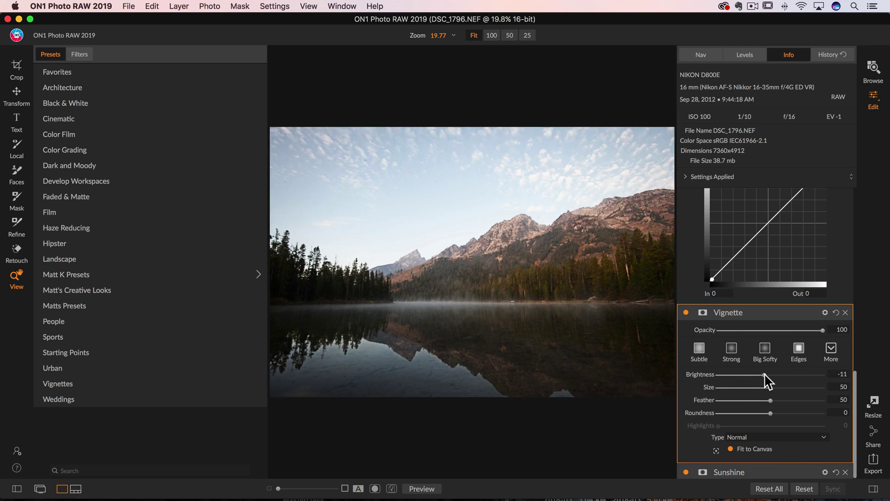
pyautogui.scroll(15, 784, 367)
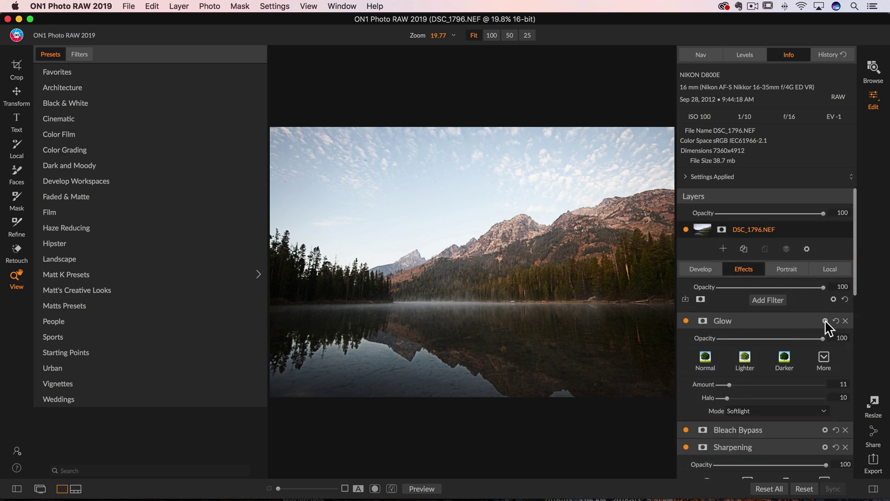
pyautogui.moveTo(855, 246); pyautogui.dragTo(857, 443)
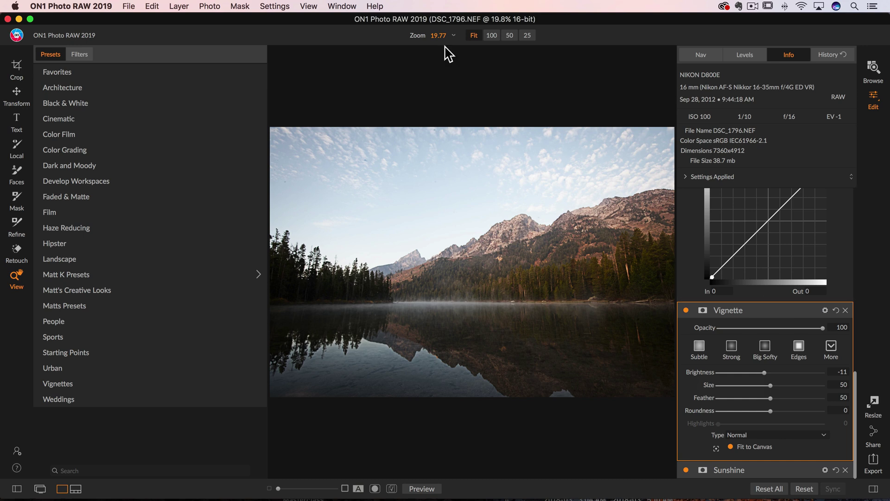
# Step: Open the Window menu to reach the Solo Mode option
pyautogui.click(341, 7)
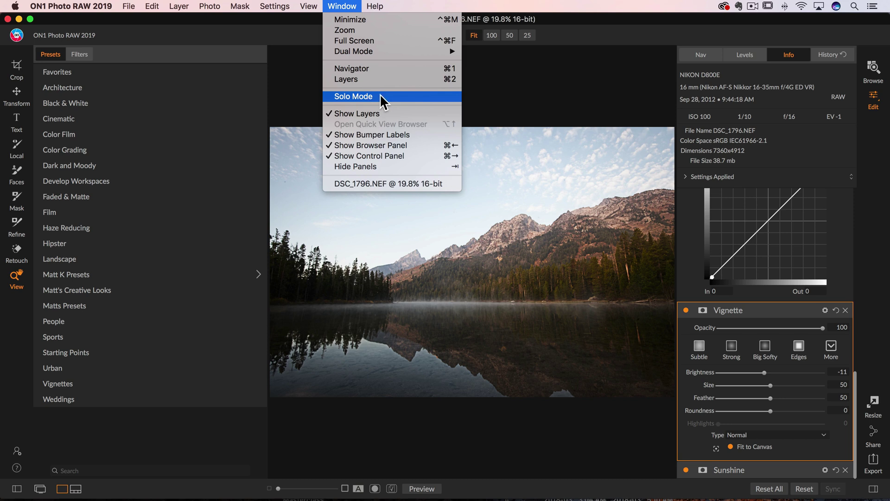
# Step: Turn on Solo Mode from the Window menu
pyautogui.click(380, 96)
pyautogui.scroll(4, 774, 251)
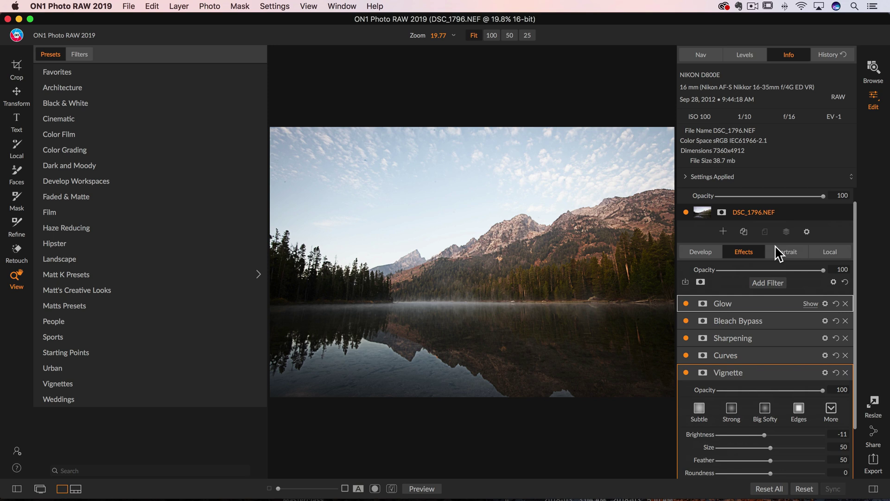
pyautogui.scroll(-4, 770, 364)
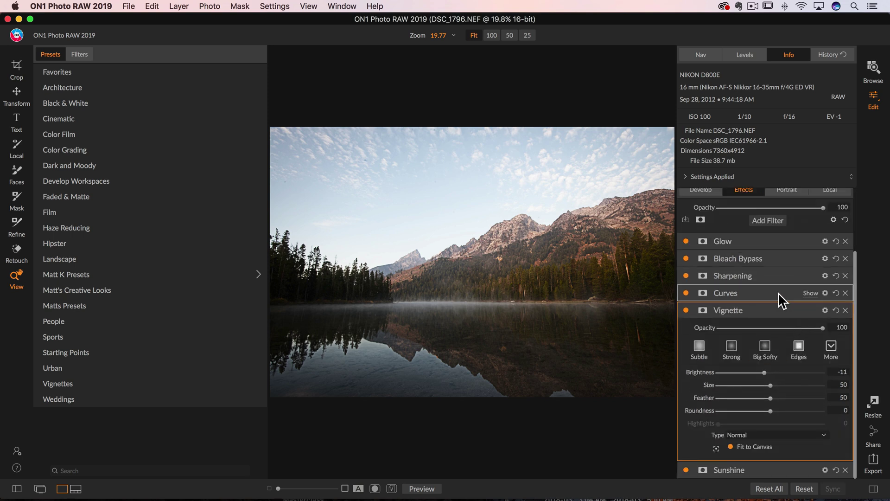
# Step: Expand Glow, then Sunshine, and switch to the Develop Tone & Color sliders
pyautogui.click(805, 239)
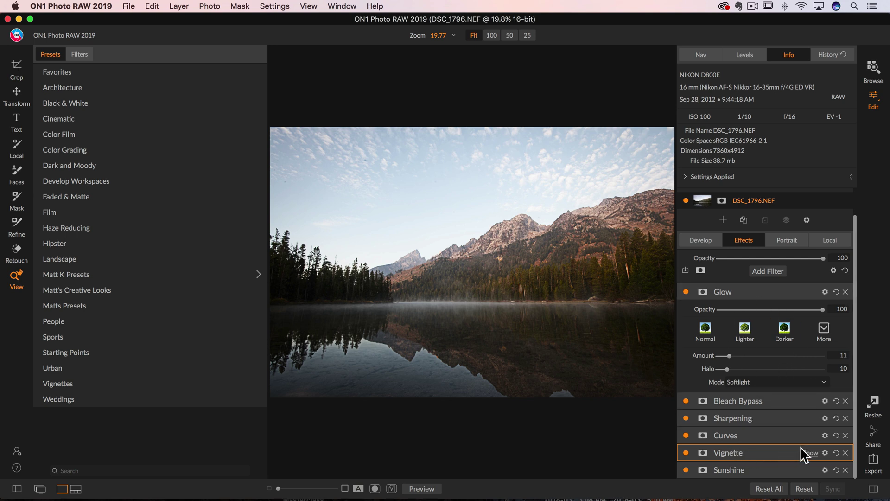
pyautogui.click(806, 466)
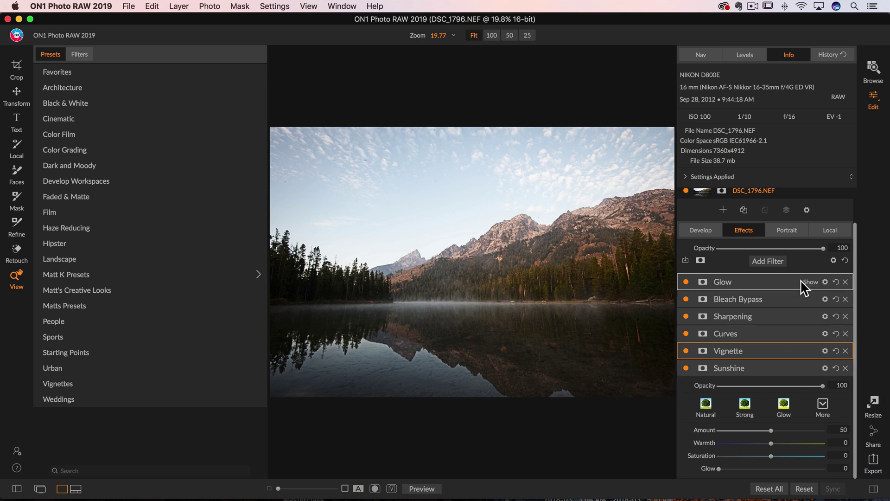
pyautogui.click(697, 231)
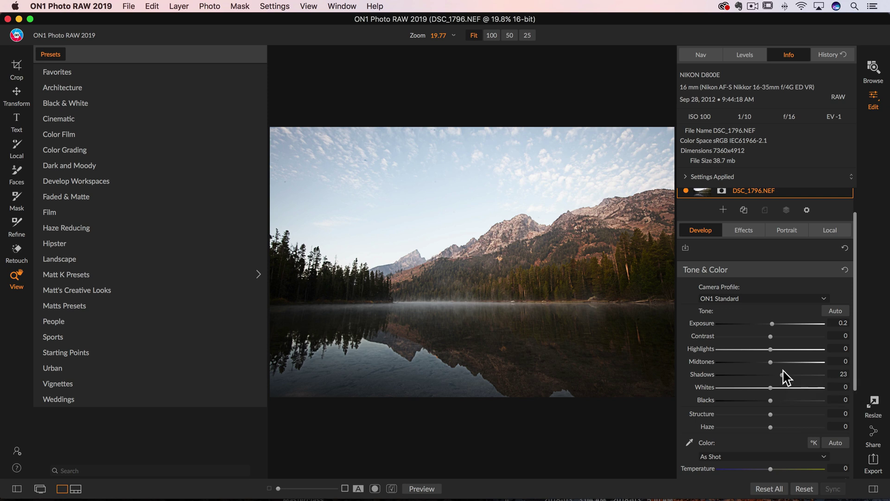
# Step: Brighten Shadows twice (to about 39), resetting it to 0 each time
pyautogui.moveTo(701, 324)
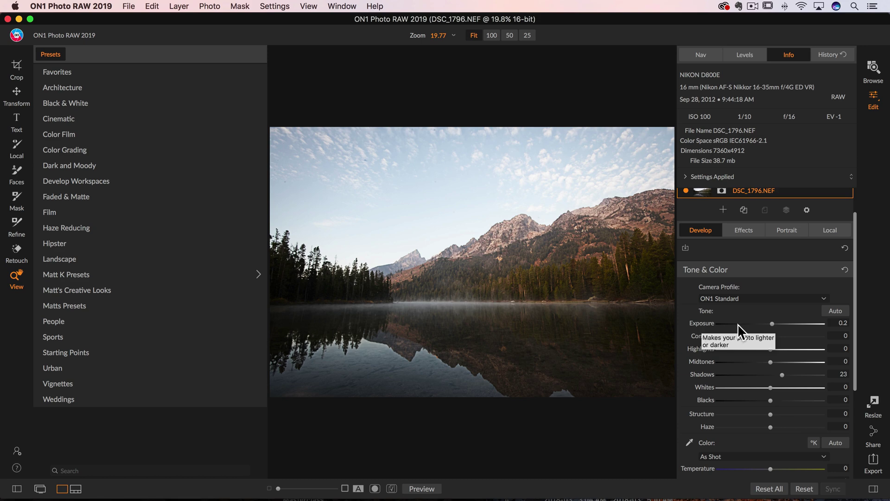
pyautogui.moveTo(782, 375)
pyautogui.mouseDown()
pyautogui.moveTo(808, 376)
pyautogui.moveTo(797, 376)
pyautogui.mouseUp()
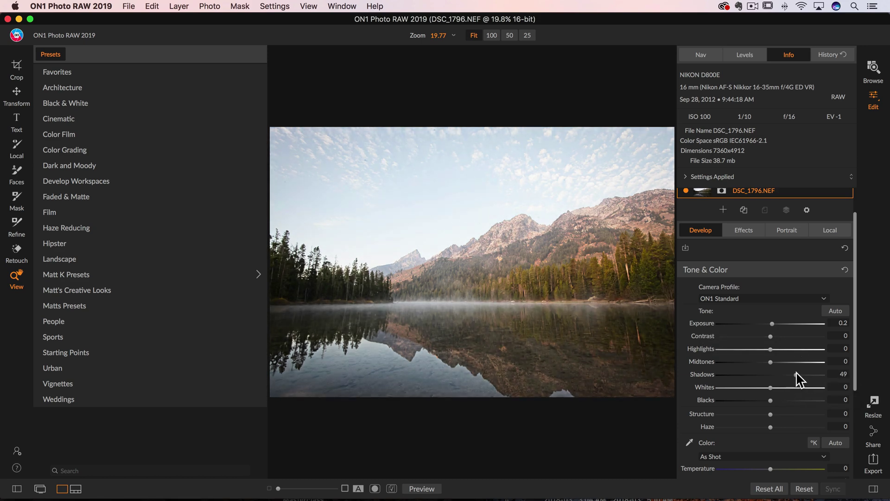
pyautogui.doubleClick(701, 373)
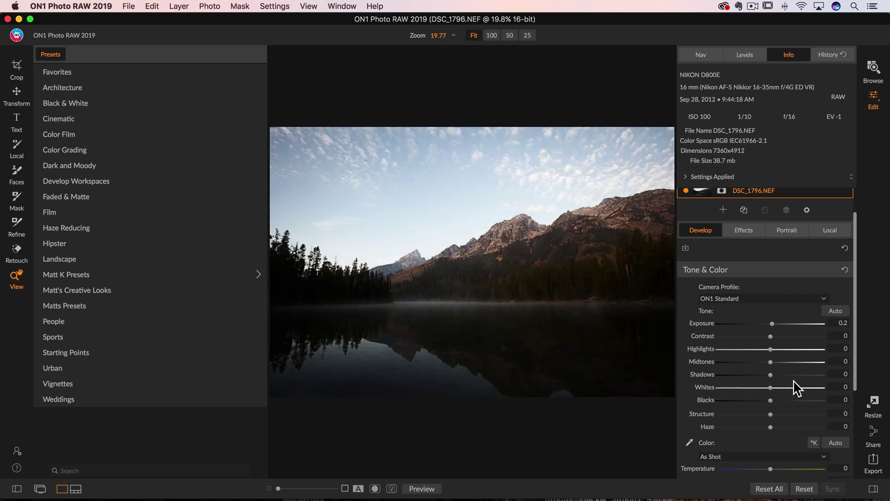
pyautogui.moveTo(771, 375); pyautogui.dragTo(789, 376)
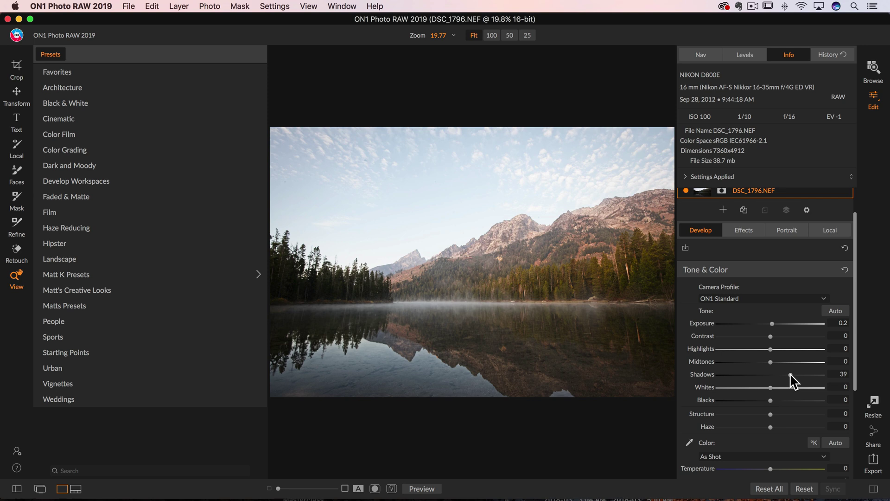
pyautogui.scroll(-3, 778, 443)
pyautogui.scroll(3, 775, 445)
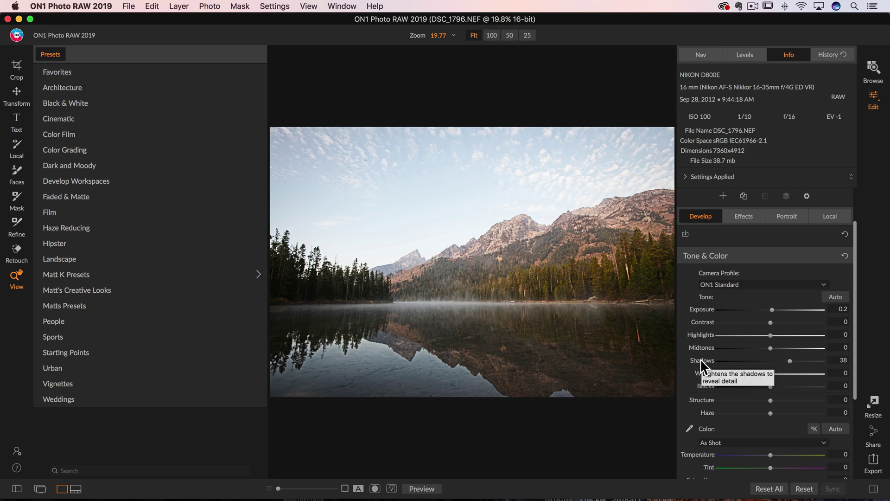
pyautogui.doubleClick(702, 363)
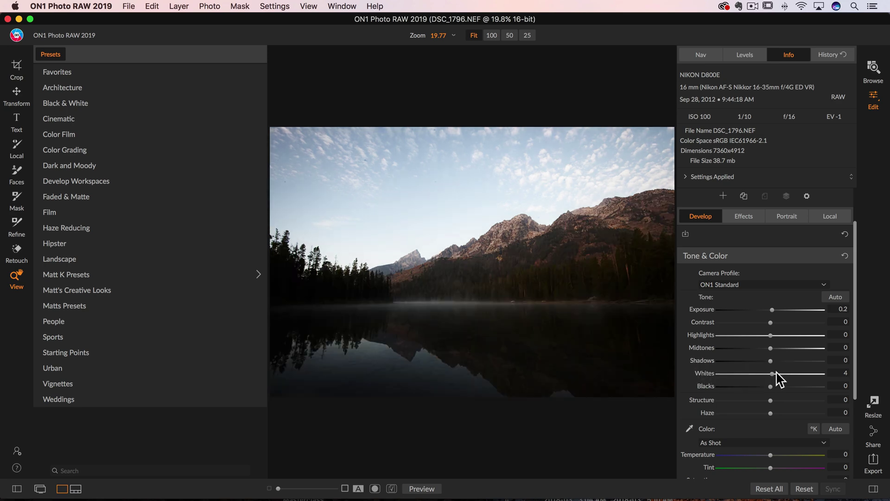
# Step: Set Whites to -1, enter Shadows 54, then reset Shadows to 0
pyautogui.moveTo(772, 374)
pyautogui.mouseDown()
pyautogui.moveTo(807, 377)
pyautogui.moveTo(770, 374)
pyautogui.moveTo(803, 361)
pyautogui.moveTo(775, 361)
pyautogui.mouseUp()
pyautogui.click(840, 360)
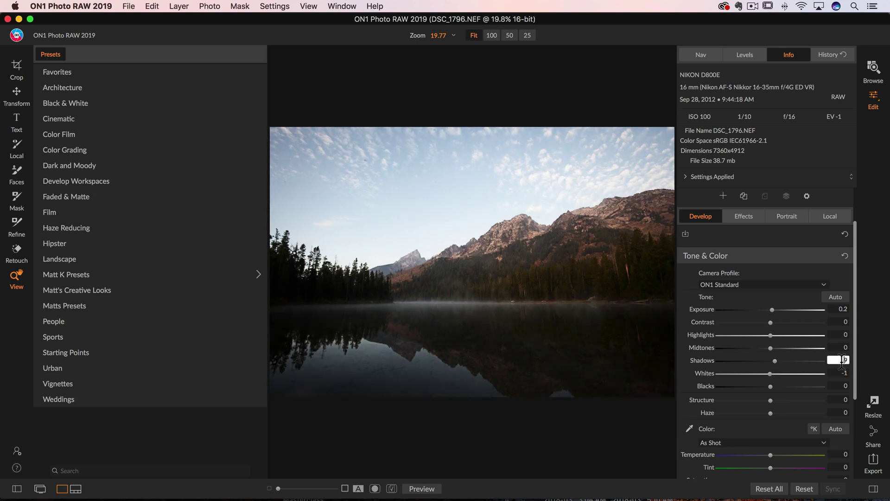
pyautogui.press('super+a')
pyautogui.write('54')
pyautogui.press('Return')
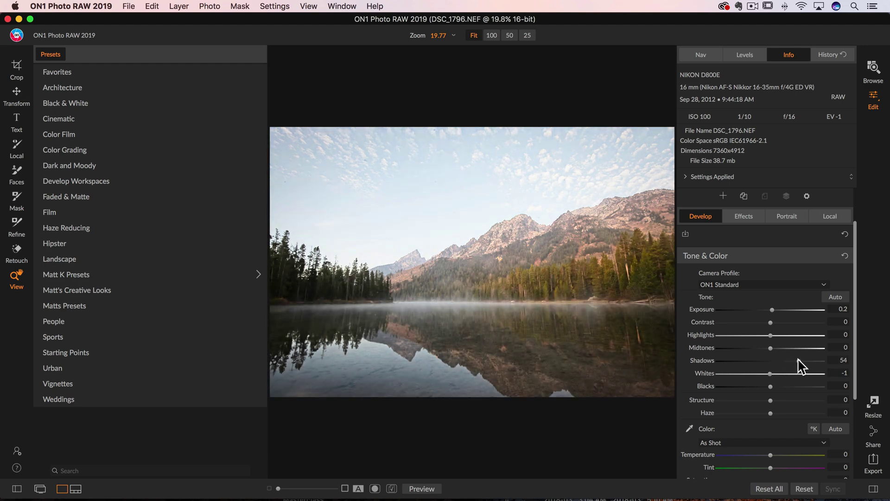
pyautogui.doubleClick(707, 361)
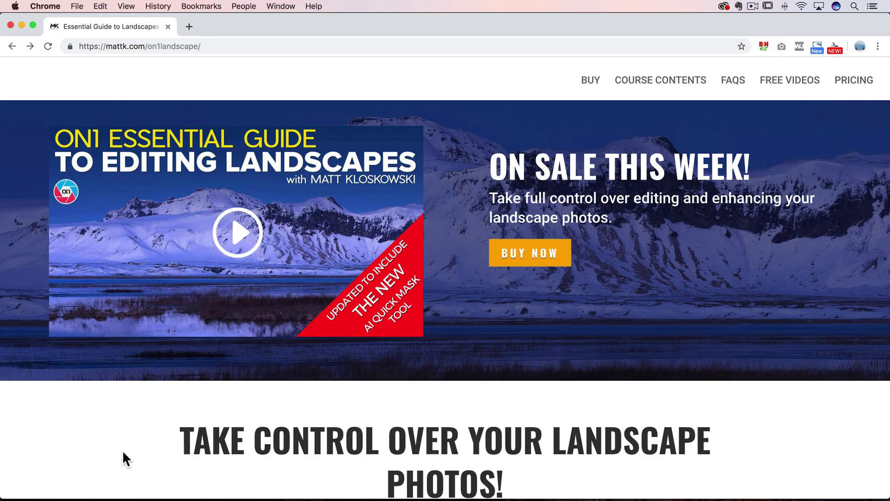
# Step: Scroll the mattk.com/on1landscape page down to the Course Contents listing 22 lessons
pyautogui.scroll(-10, 756, 178)
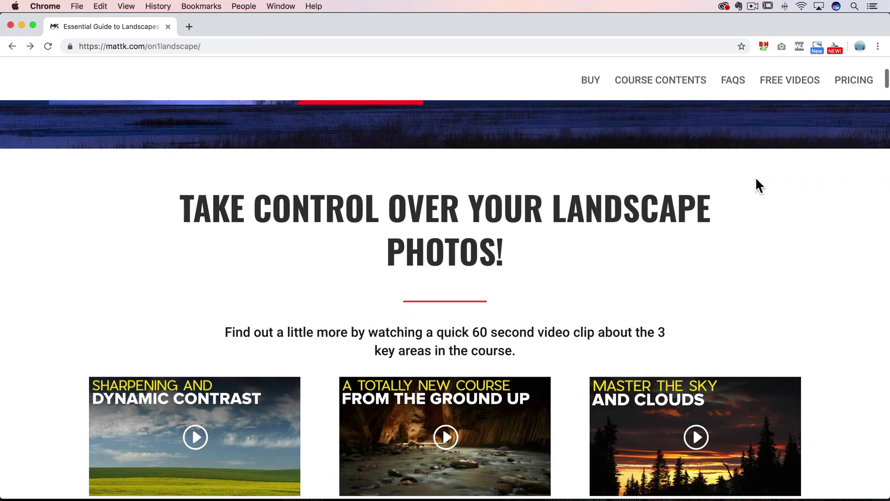
pyautogui.scroll(-10, 756, 178)
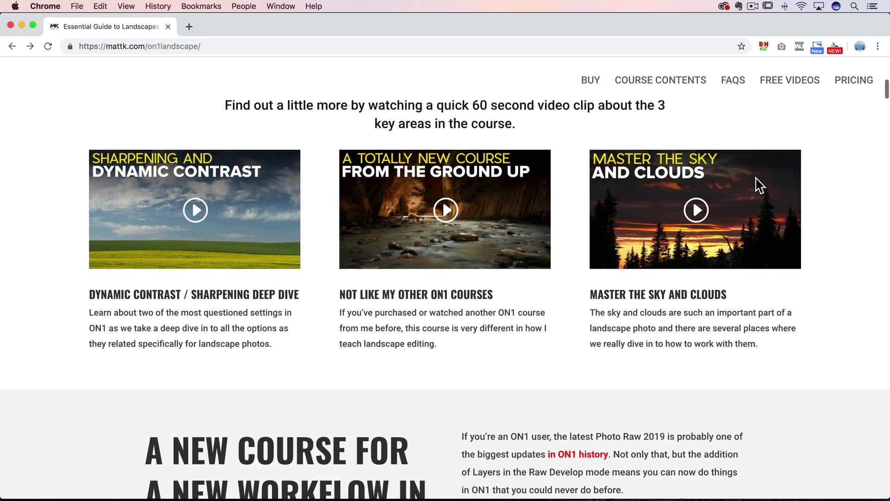
pyautogui.scroll(-13, 756, 179)
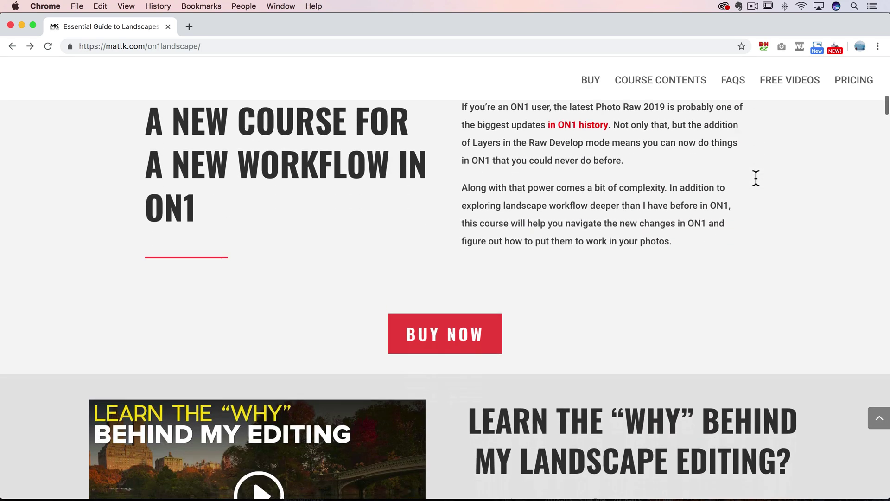
pyautogui.scroll(-9, 755, 178)
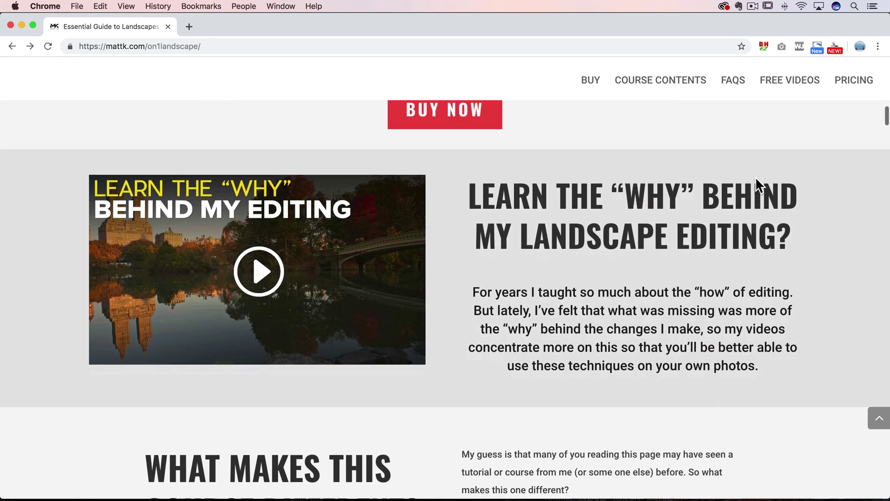
pyautogui.scroll(-2, 755, 176)
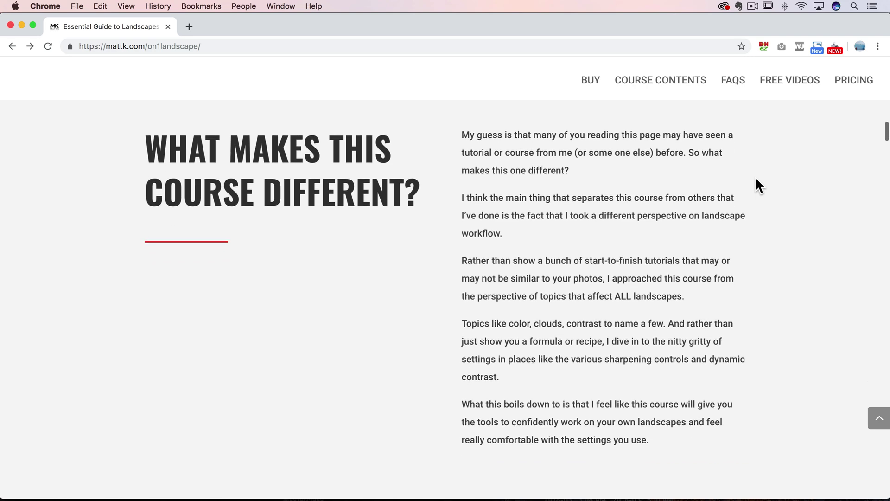
pyautogui.scroll(-10, 755, 177)
pyautogui.scroll(-3, 756, 185)
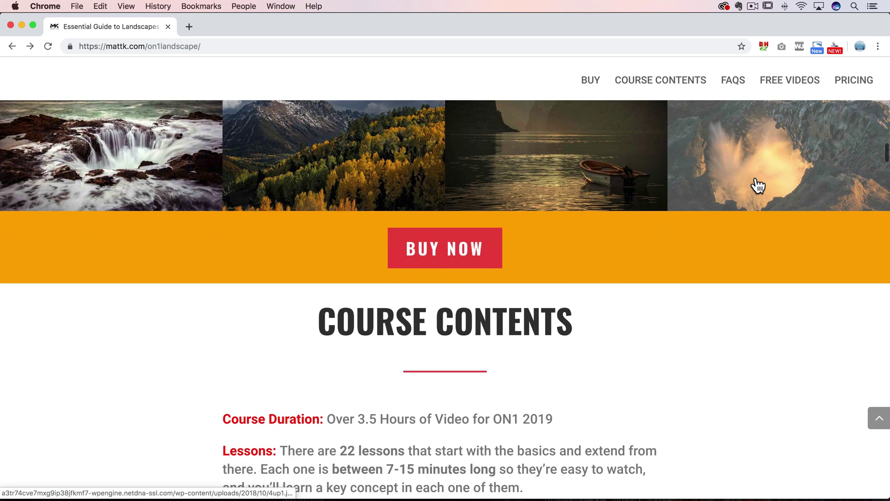